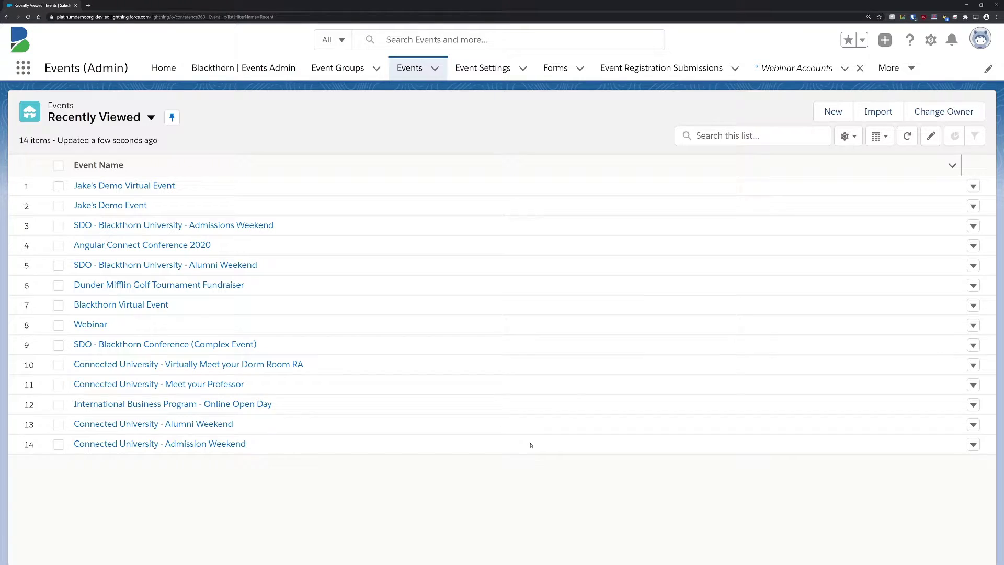
Step: Start a new Virtual Event record named Jake's Demo Virtual Event
click(831, 112)
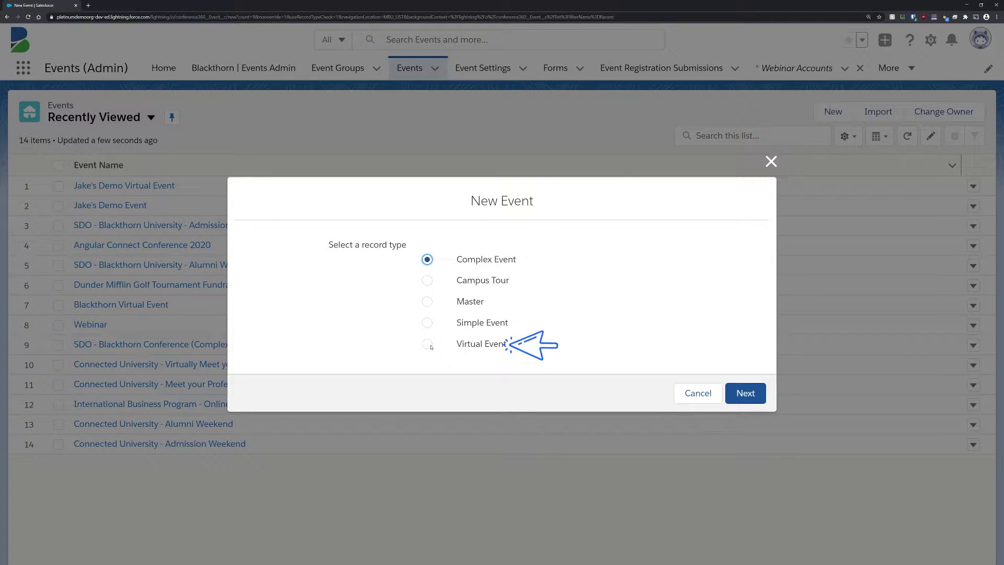
click(427, 344)
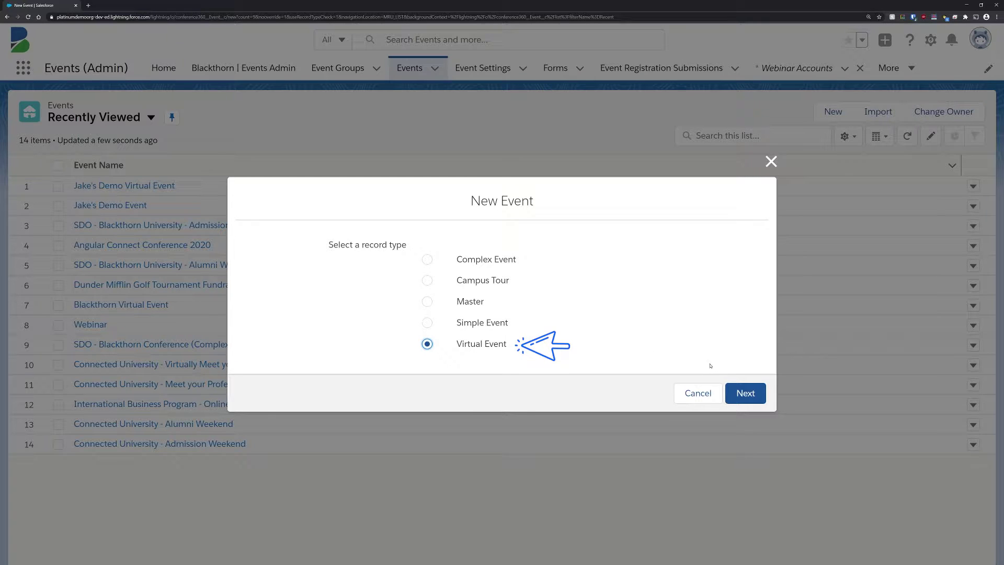
click(745, 395)
text(Jake)
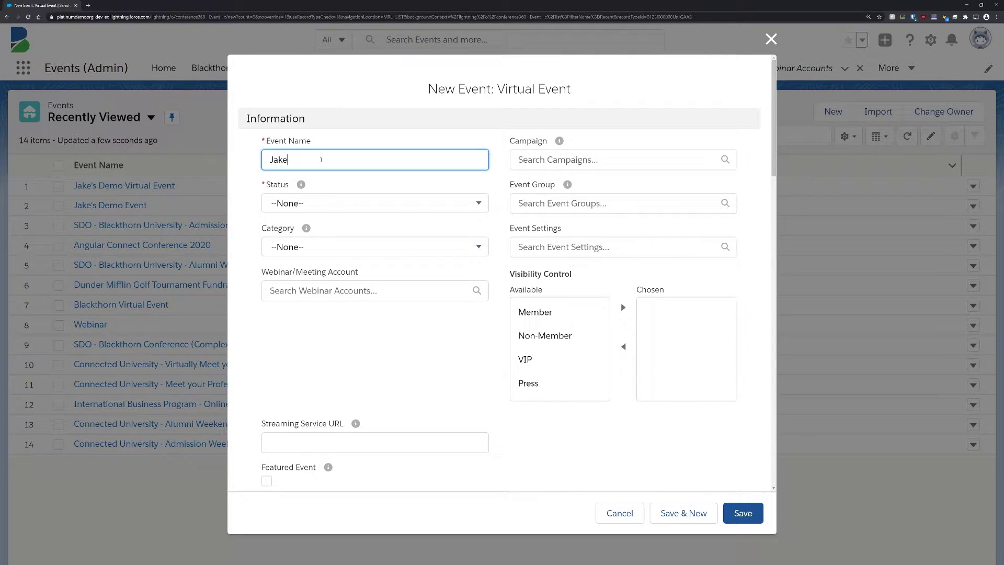
text('s Demo Virtual Event)
Step: Set the event Status to Active and Category to Virtual Event
click(375, 203)
click(332, 274)
click(331, 246)
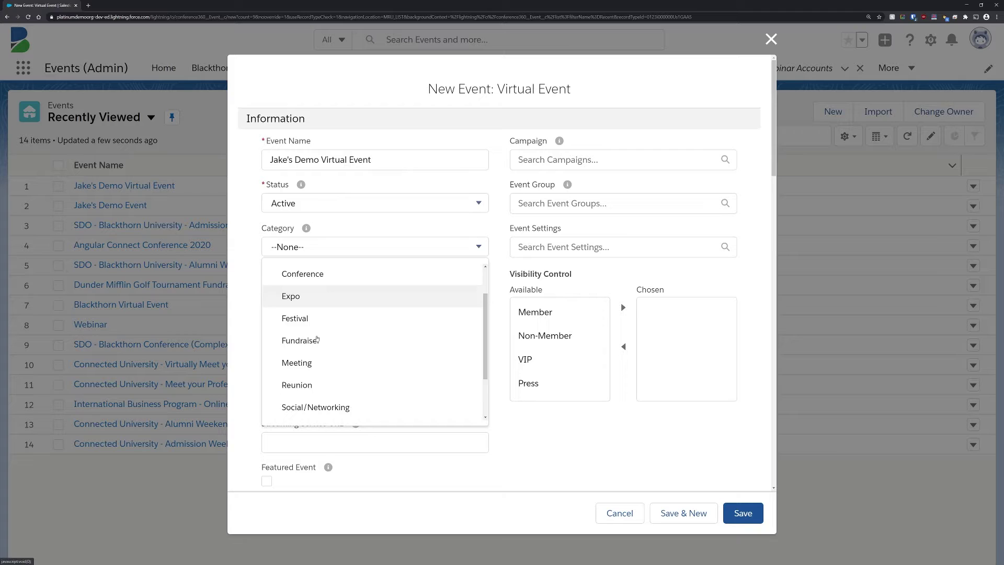
scroll(316, 339, down, 2)
click(303, 397)
Step: Check the available webinar accounts, then leave the event form for the App Launcher
click(369, 292)
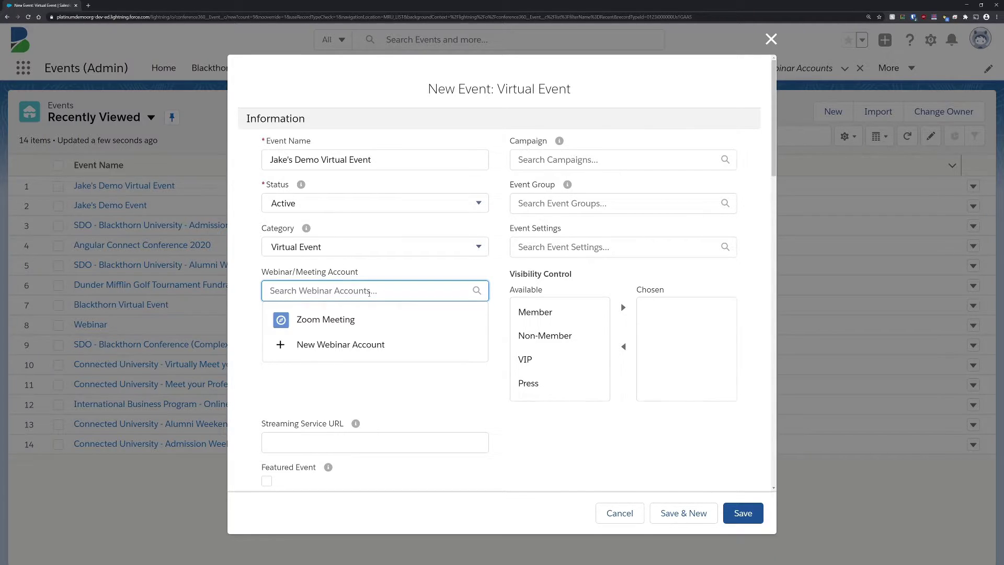
key(Escape)
click(23, 68)
Step: Create a Webinar Account named Webinars with provider Zoom Webinar
text(webinar)
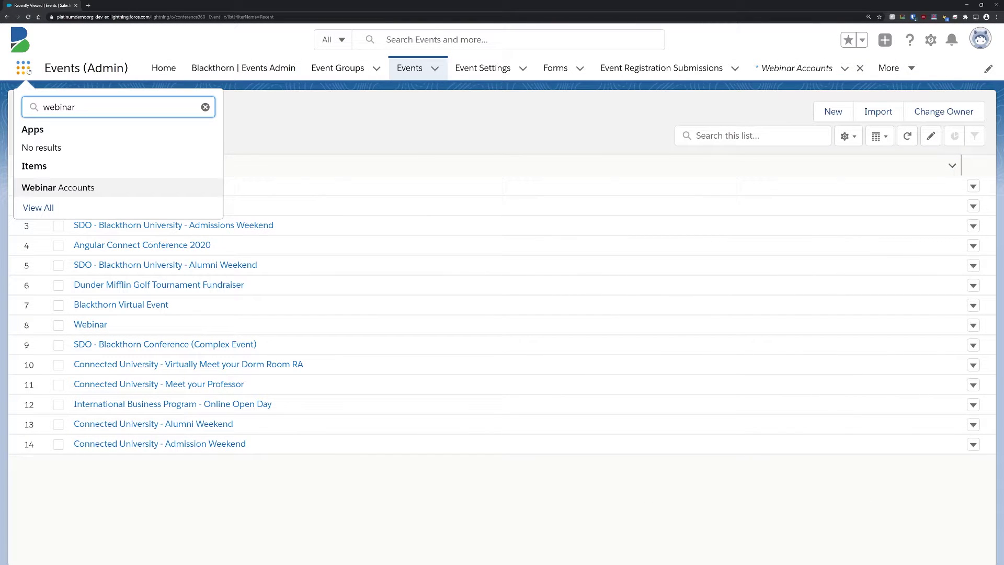
click(63, 188)
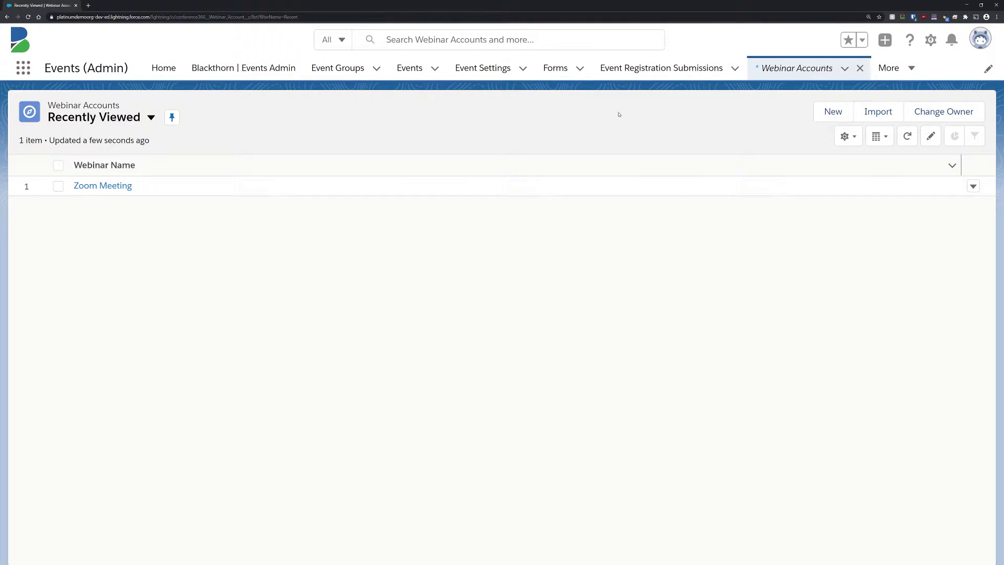
click(833, 111)
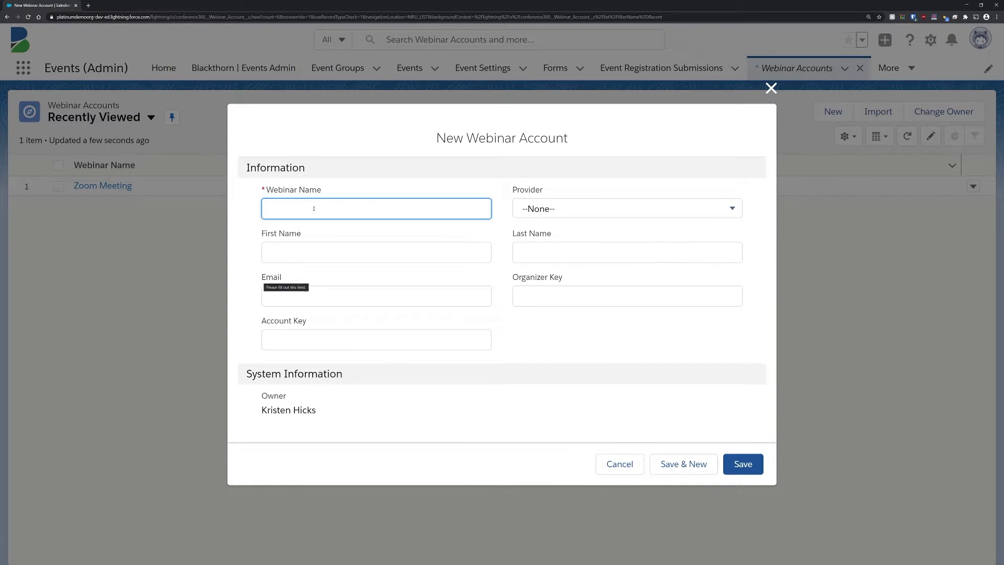
text(Webinars)
click(556, 209)
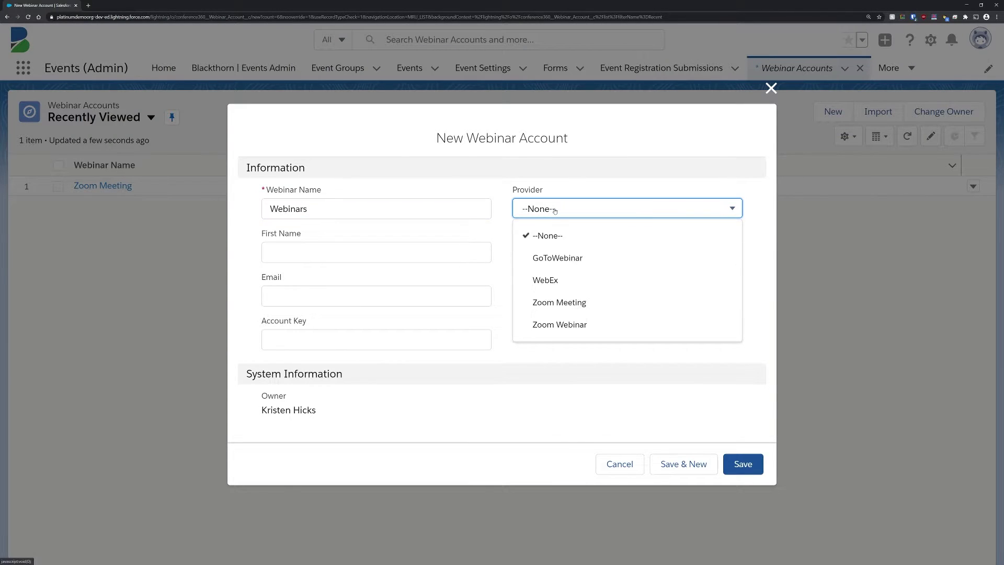
click(578, 322)
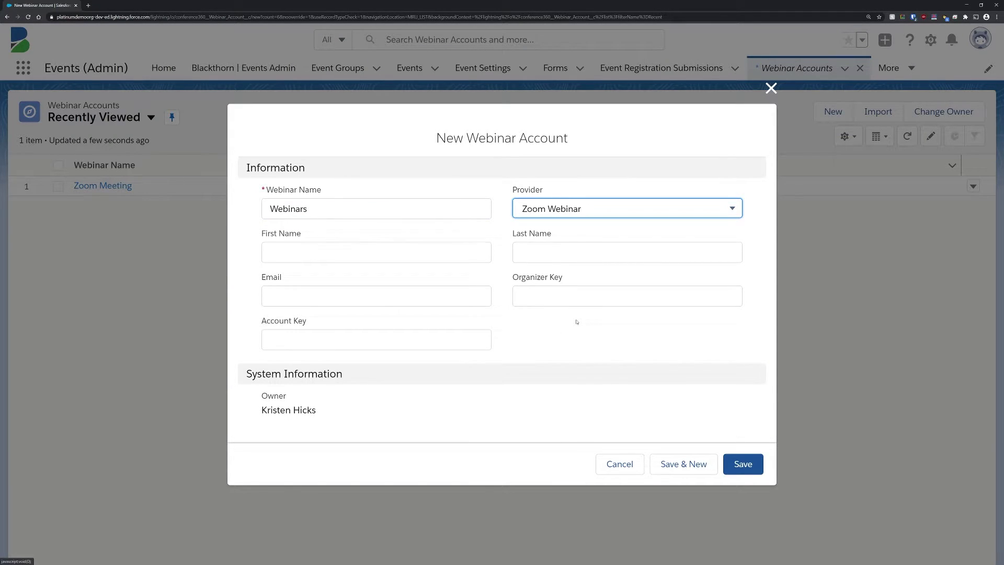
click(742, 462)
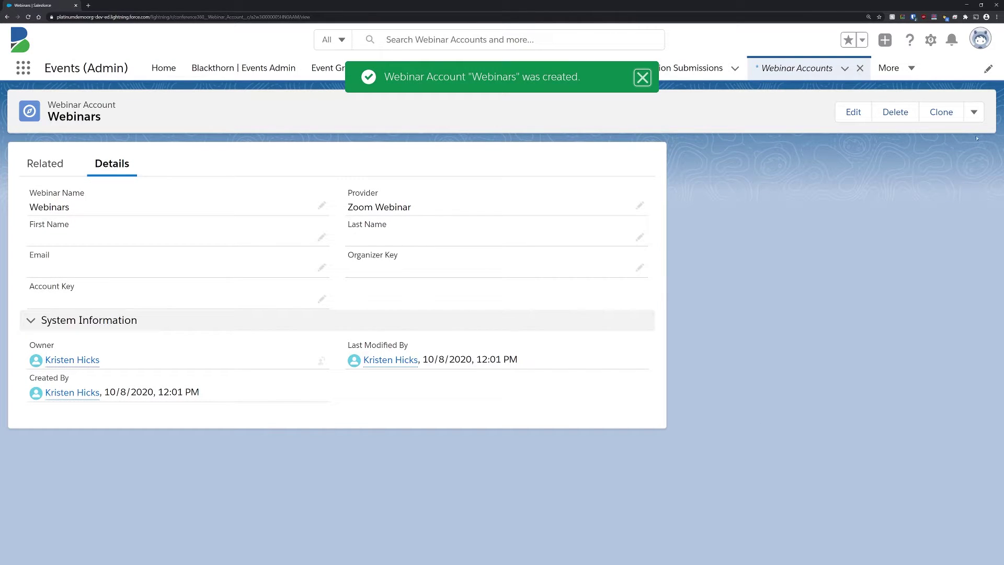
Step: Authorize the Webinars account and connect it to Zoom
click(974, 111)
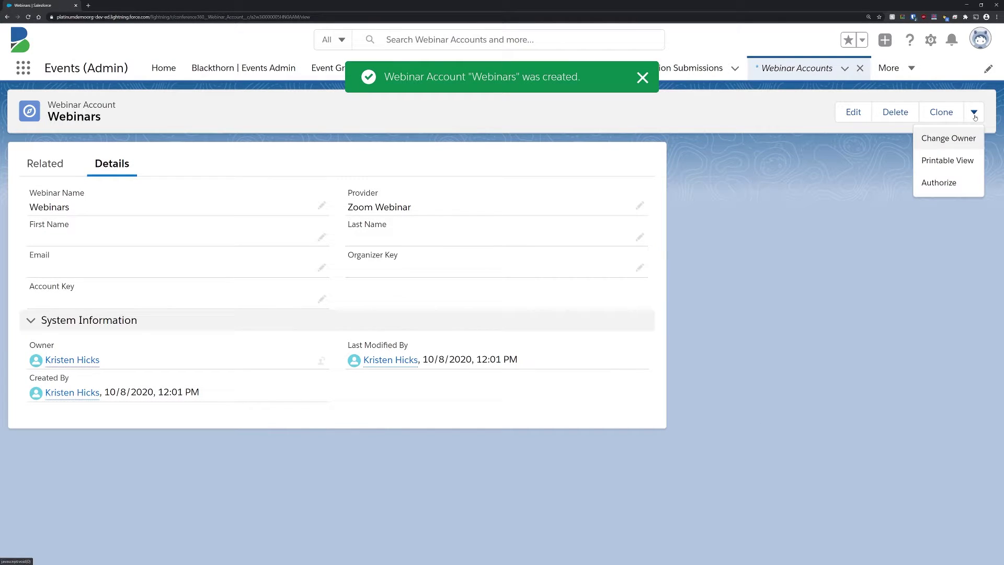
click(958, 183)
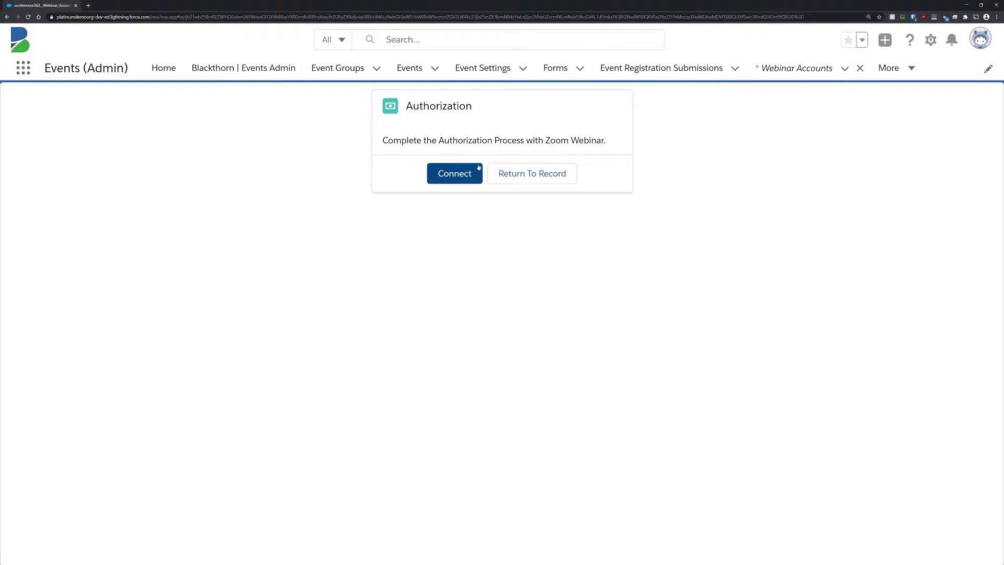
click(460, 170)
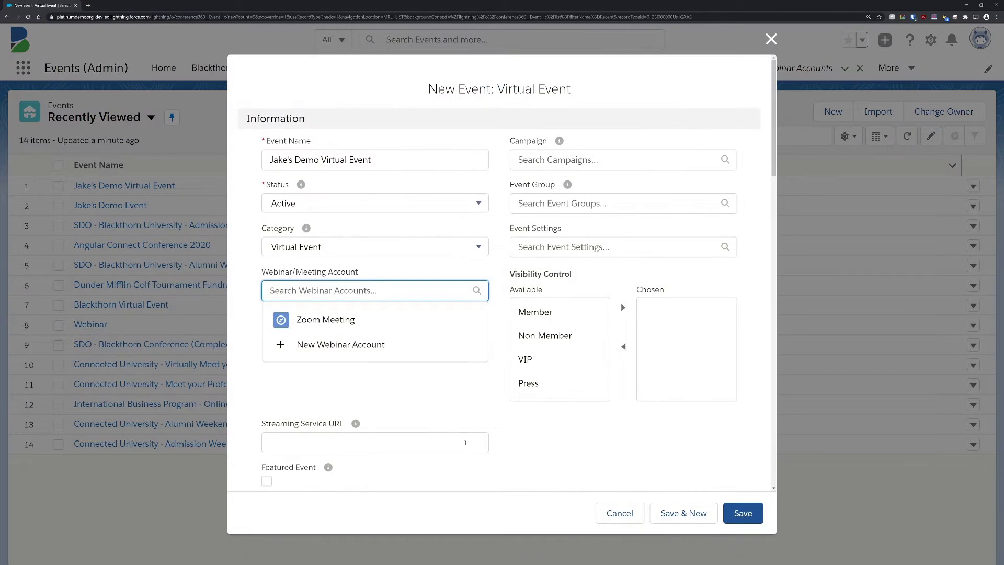
Step: Paste the Zoom streaming URL and set the dates from October 8 to October 10, 2020
click(458, 444)
key(ctrl+v)
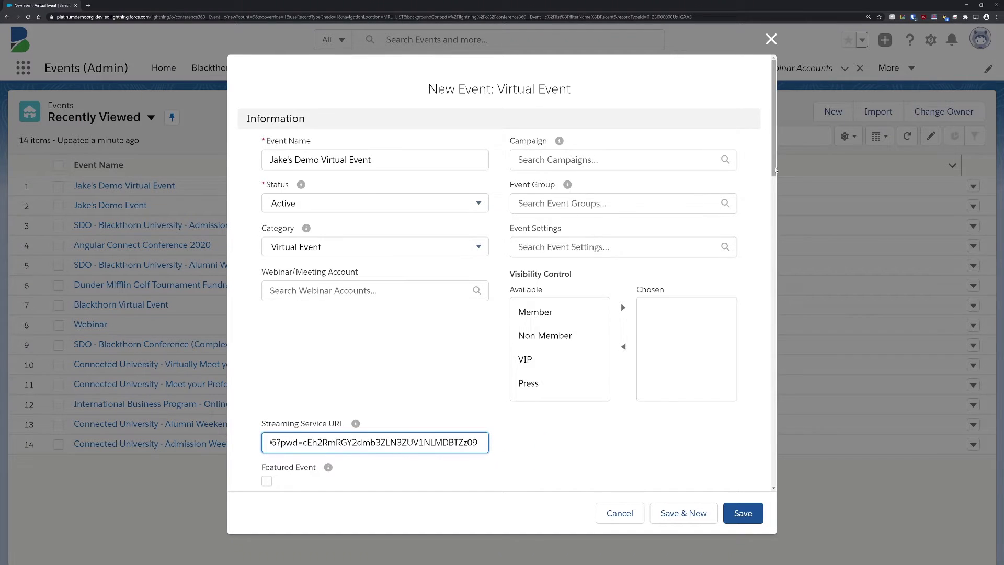
scroll(475, 283, down, 15)
click(475, 277)
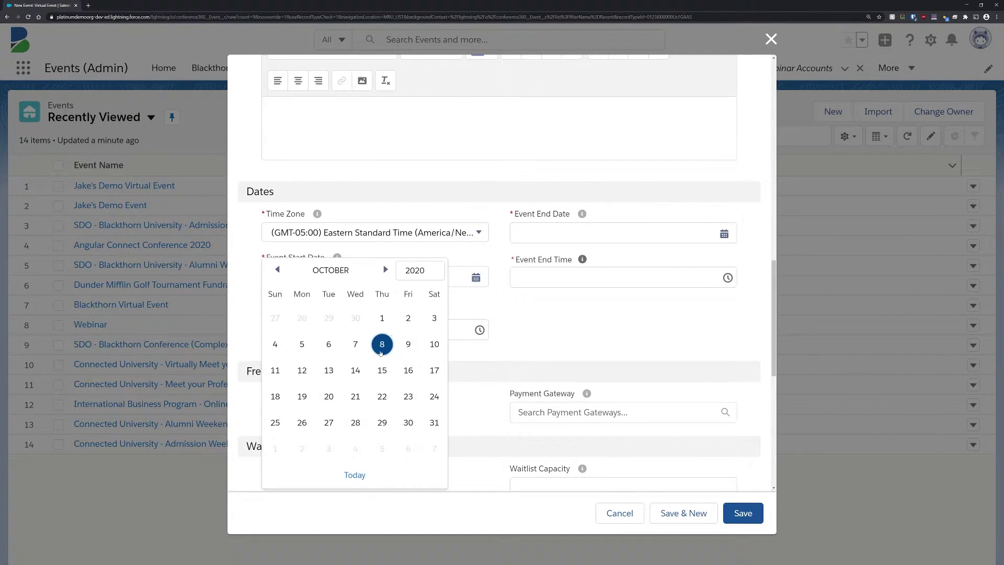
click(383, 344)
click(724, 233)
click(679, 329)
click(375, 330)
Step: Set the end time to 12:00 AM, mark the event Free, and save it
click(307, 352)
click(622, 277)
click(559, 299)
click(267, 407)
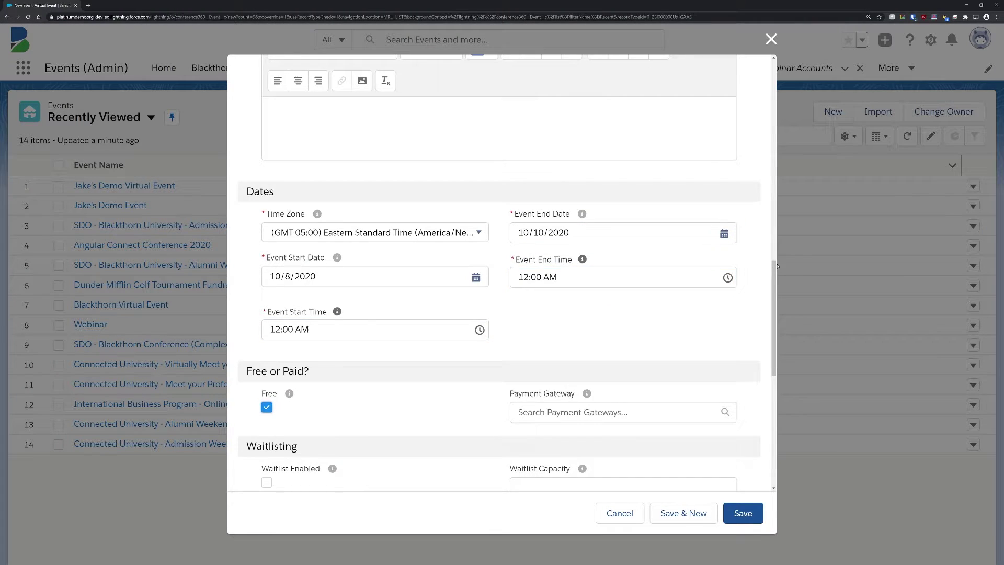
scroll(267, 407, down, 8)
click(742, 513)
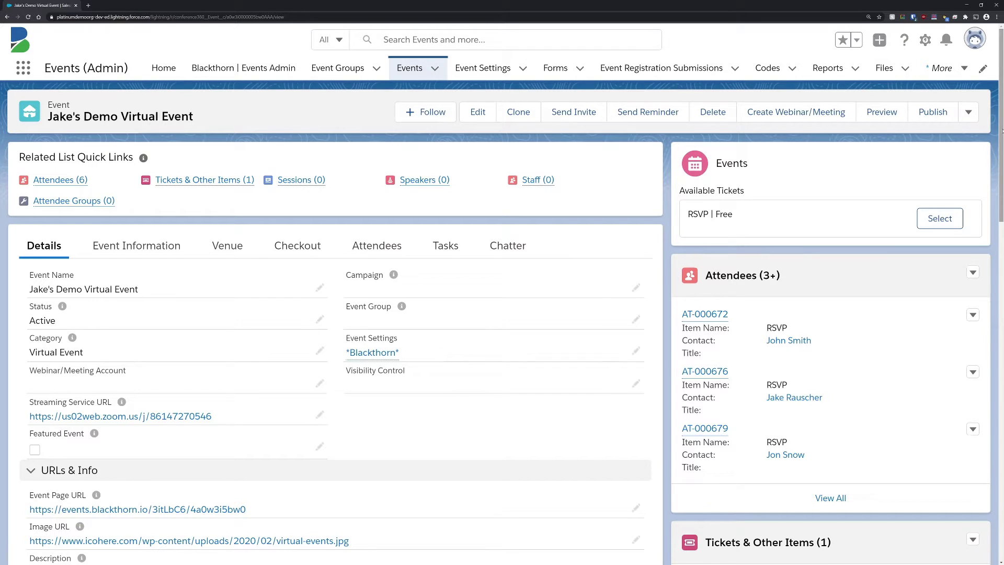
Step: Scroll the event record down to the URLs & Info section
drag(1002, 131, 1001, 248)
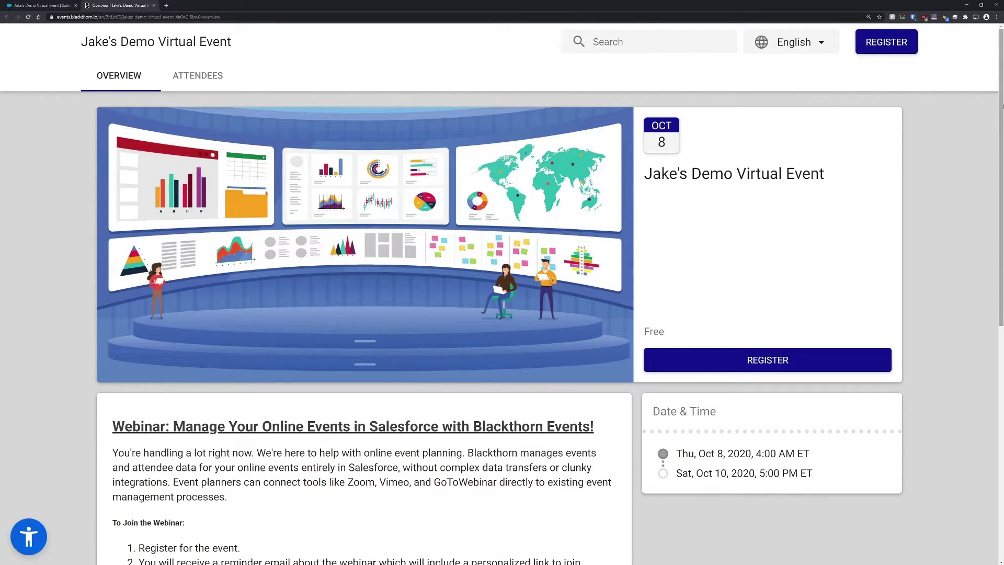
Step: Scroll through the event page's description and dates, then return to the Salesforce tab
drag(1001, 122, 1003, 211)
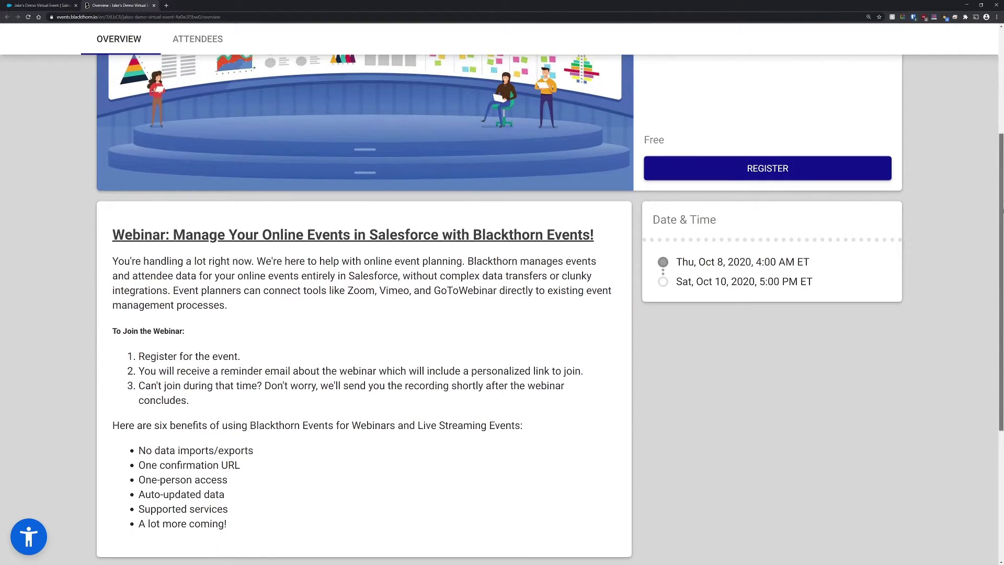
drag(1002, 211, 998, 81)
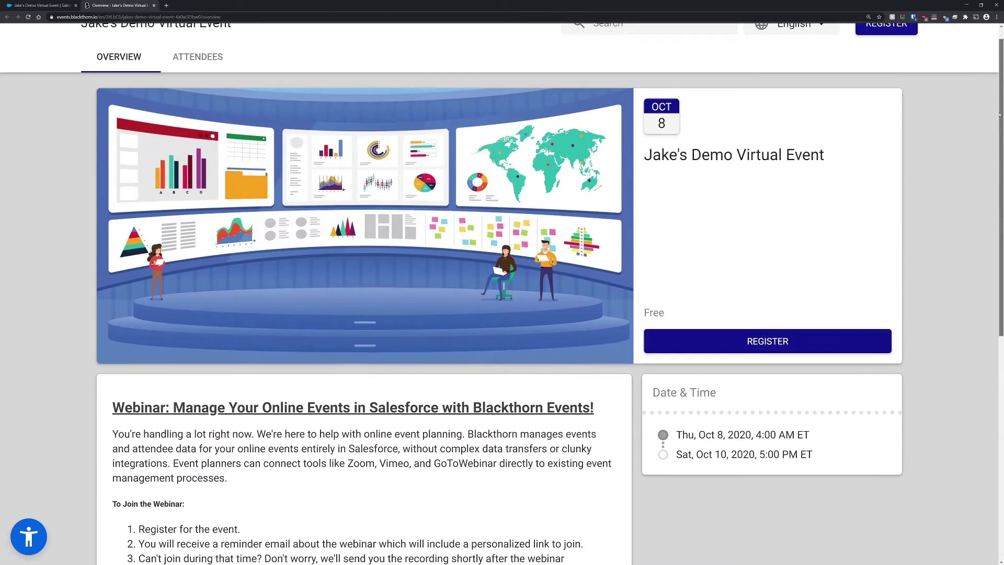
click(51, 5)
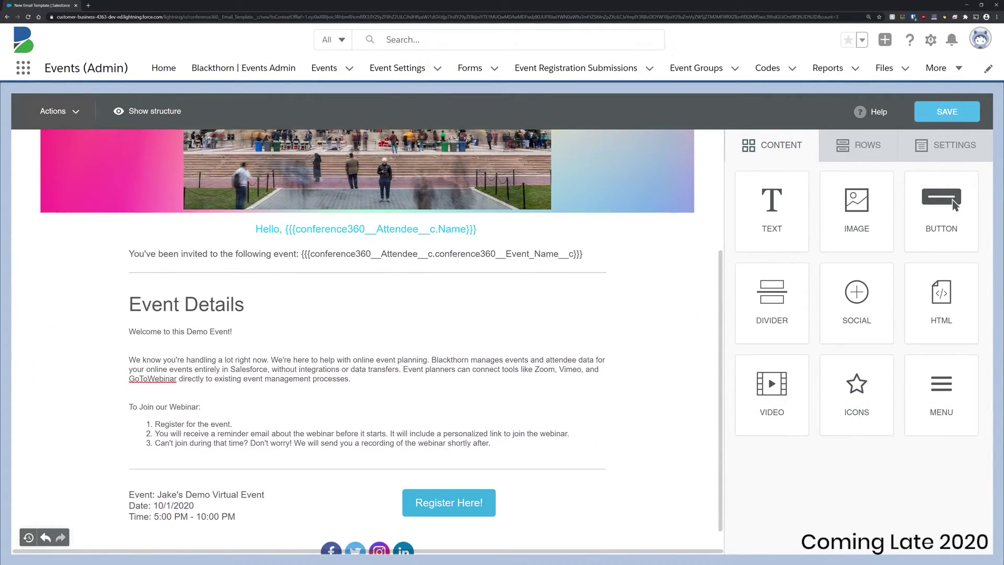
Step: Add a new row with the line 'We hope to see you there!', centred at 24px
click(858, 144)
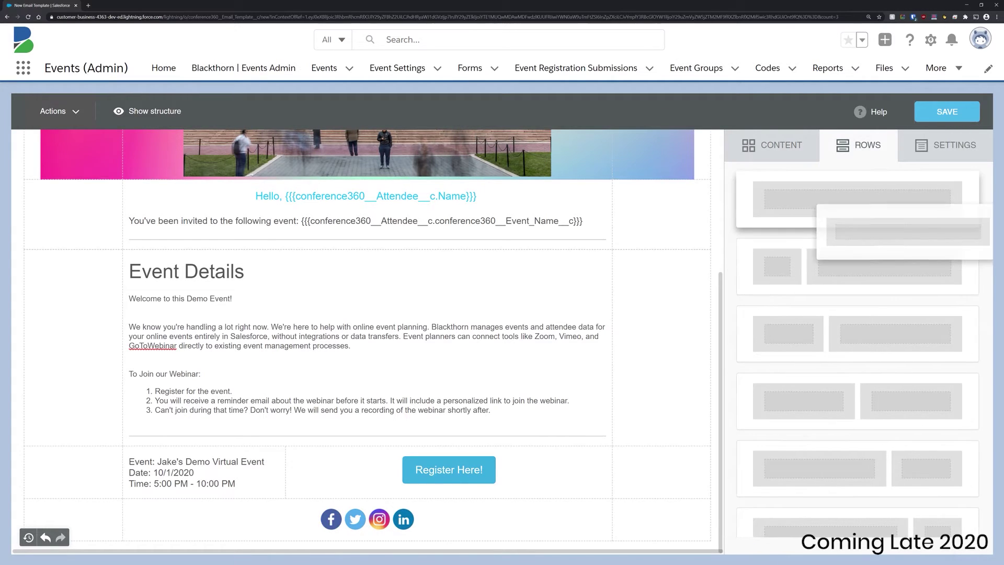
drag(857, 204, 468, 489)
click(772, 145)
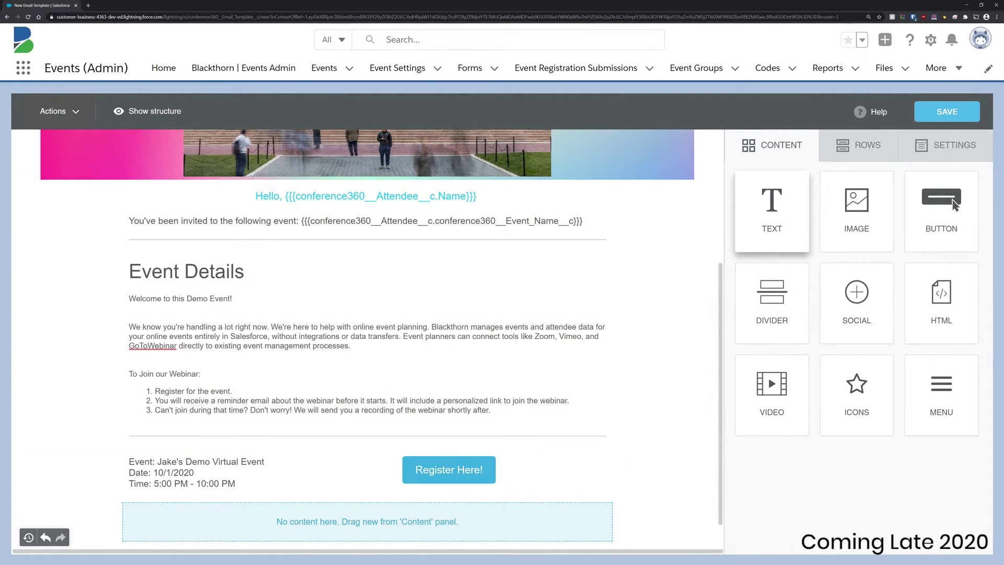
drag(771, 209, 397, 518)
click(209, 514)
text(We ho)
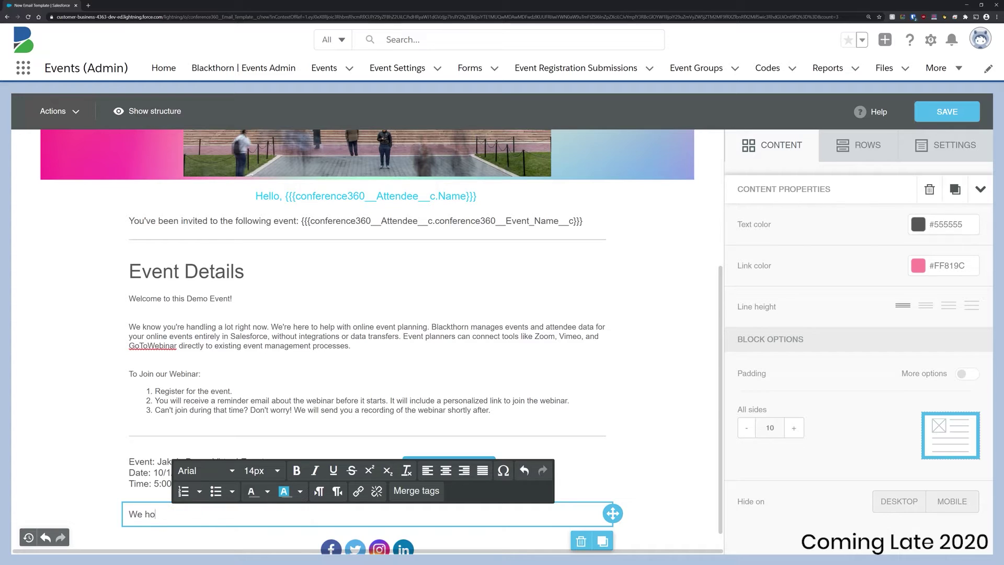
text(pe to see you there!)
key(ctrl+a)
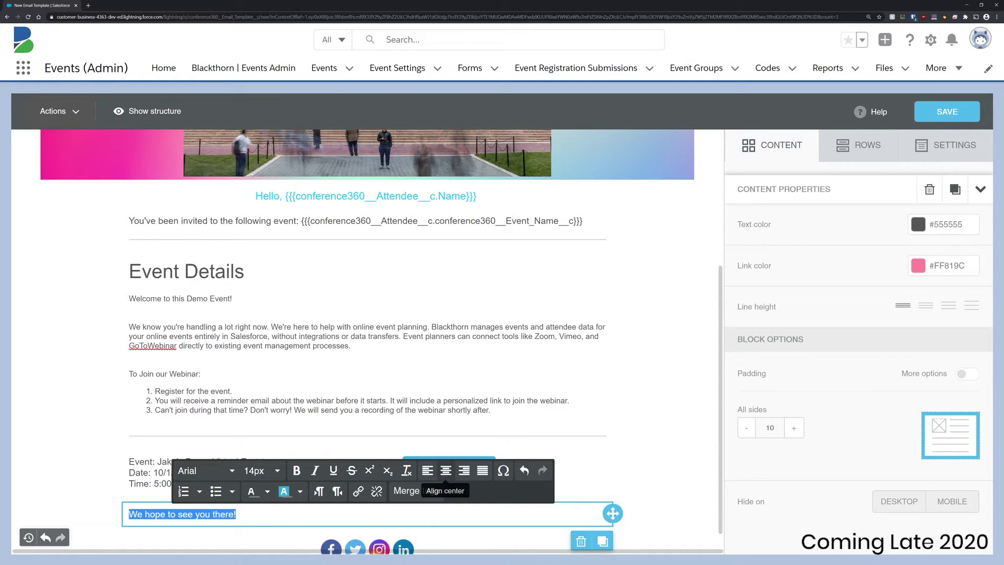
click(445, 470)
click(261, 470)
click(261, 452)
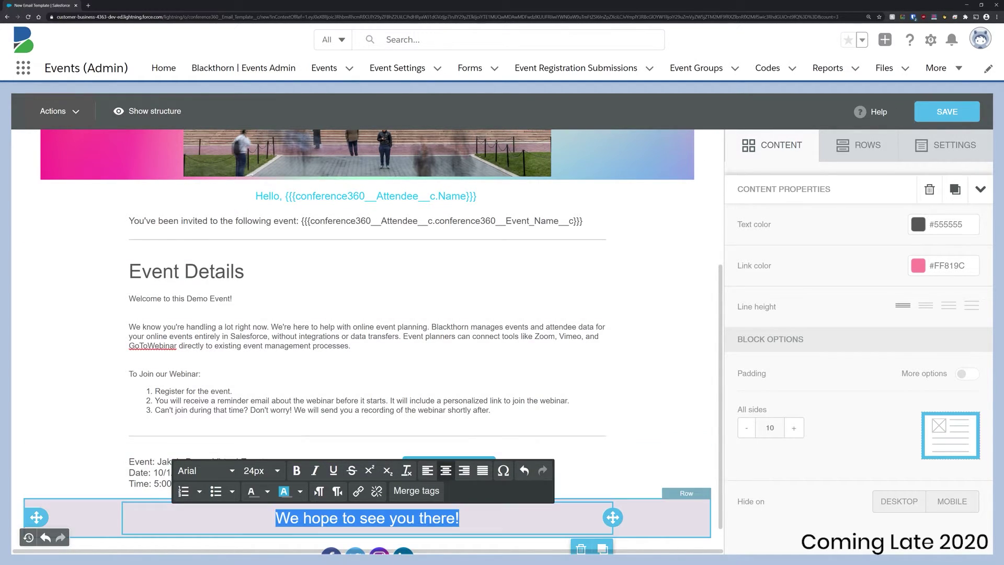
Step: Give that row a full-width, centred background image from the pasted gradient URL
click(627, 530)
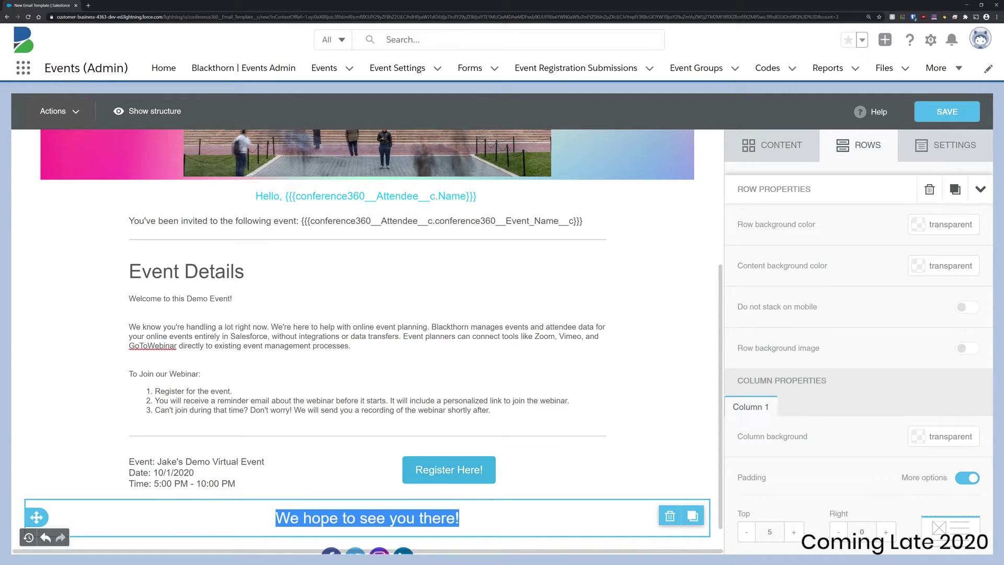
click(967, 348)
click(741, 426)
click(848, 426)
click(870, 404)
key(ctrl+v)
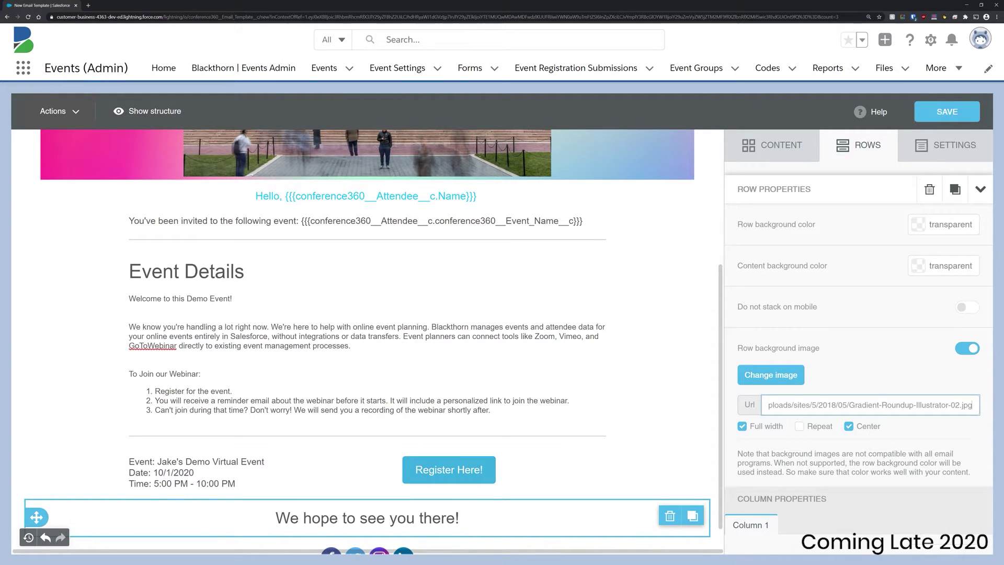
scroll(366, 340, up, 5)
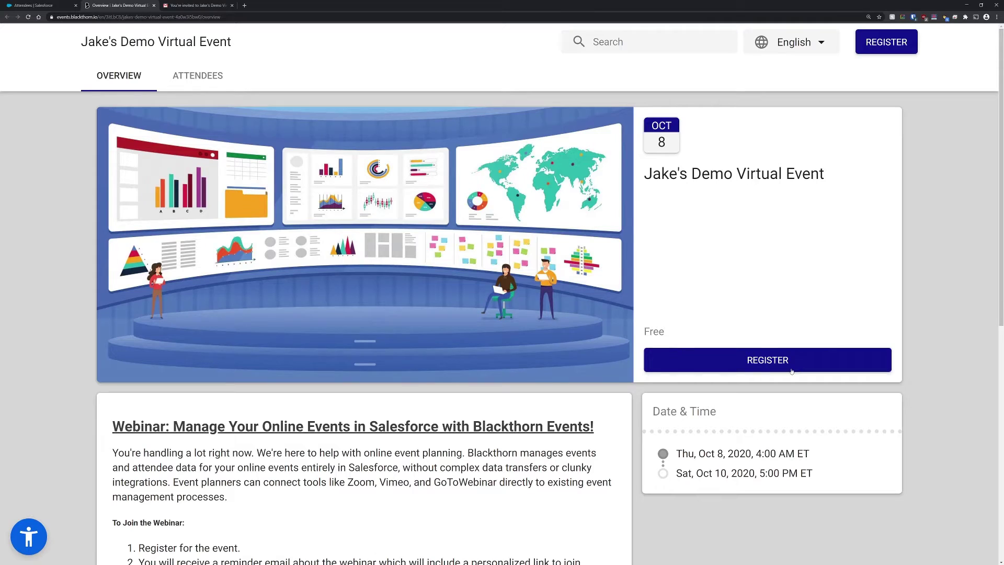
Step: Start registration and add an attendee, entering their first and last name
click(773, 360)
click(401, 148)
click(473, 174)
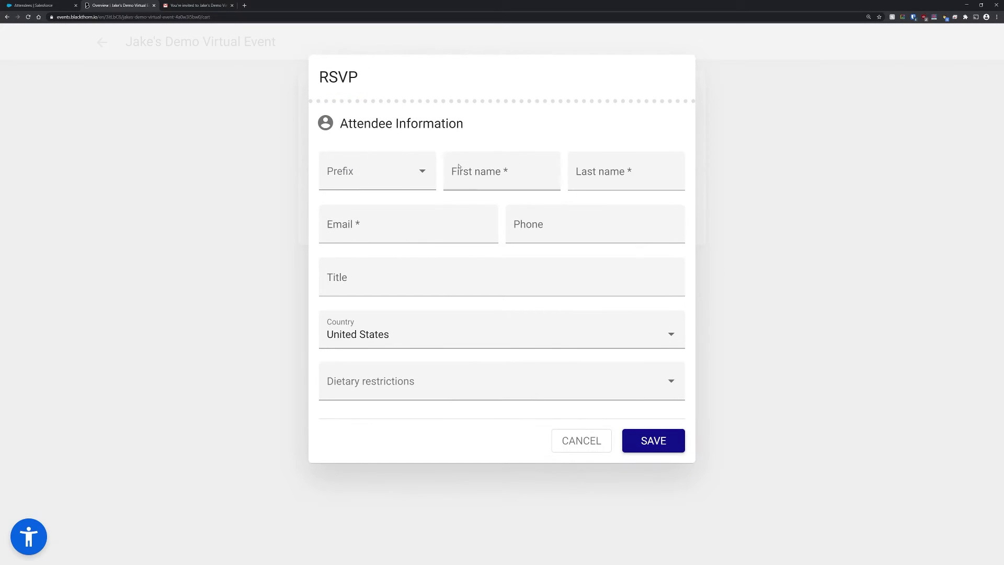
text(John)
key(Tab)
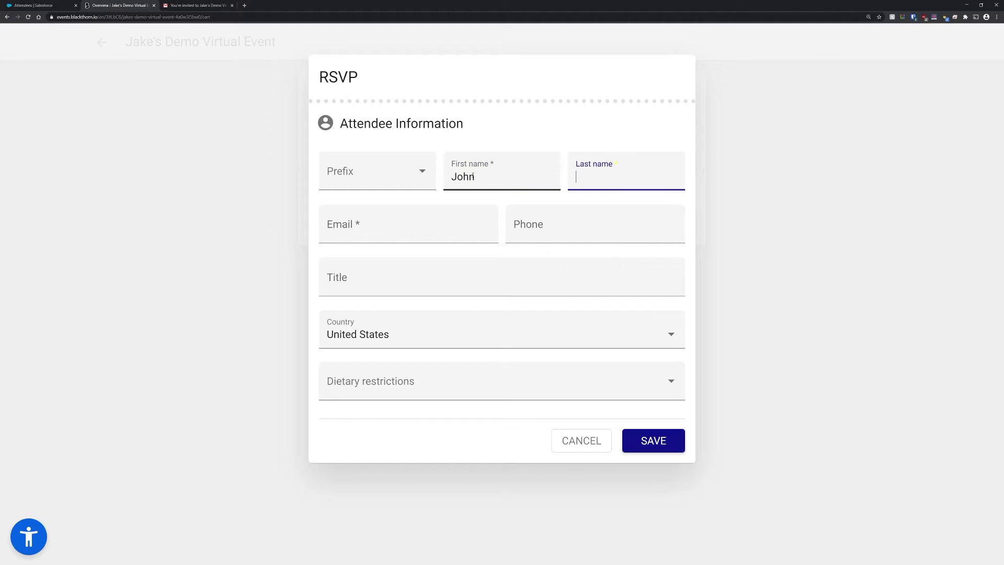
text(Connor)
key(Tab)
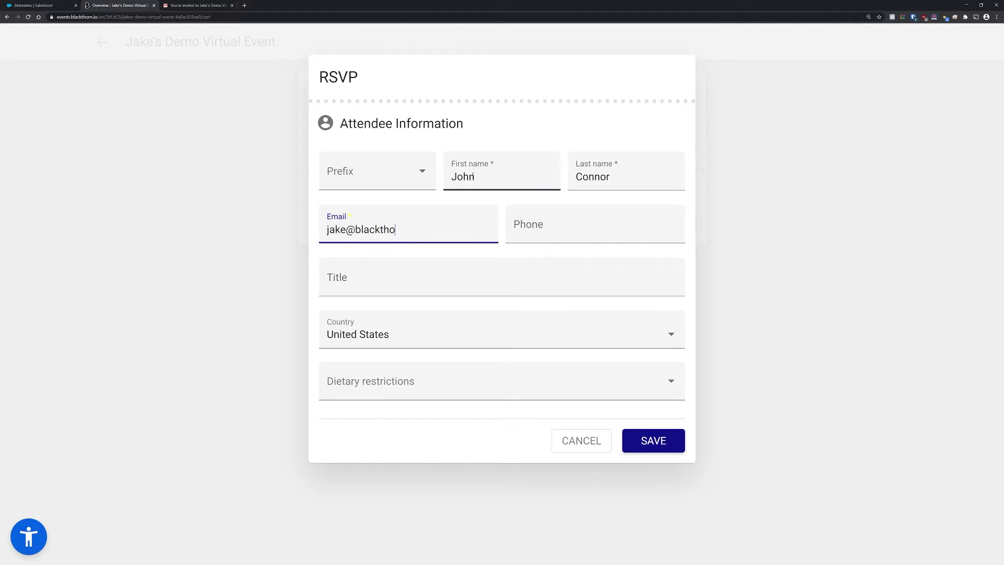
Step: Enter the attendee's e-mail address, save, and complete the free checkout
click(676, 445)
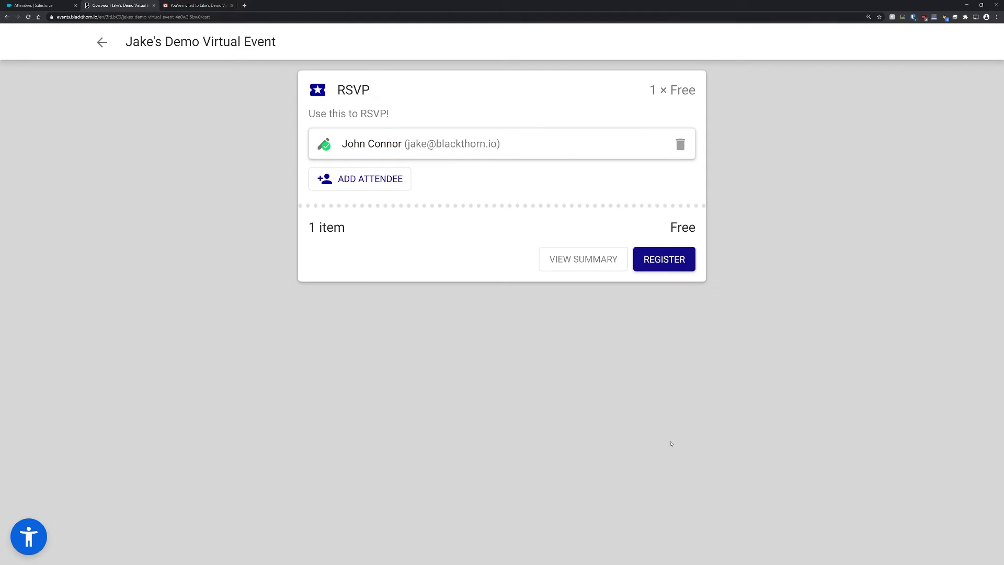
click(661, 255)
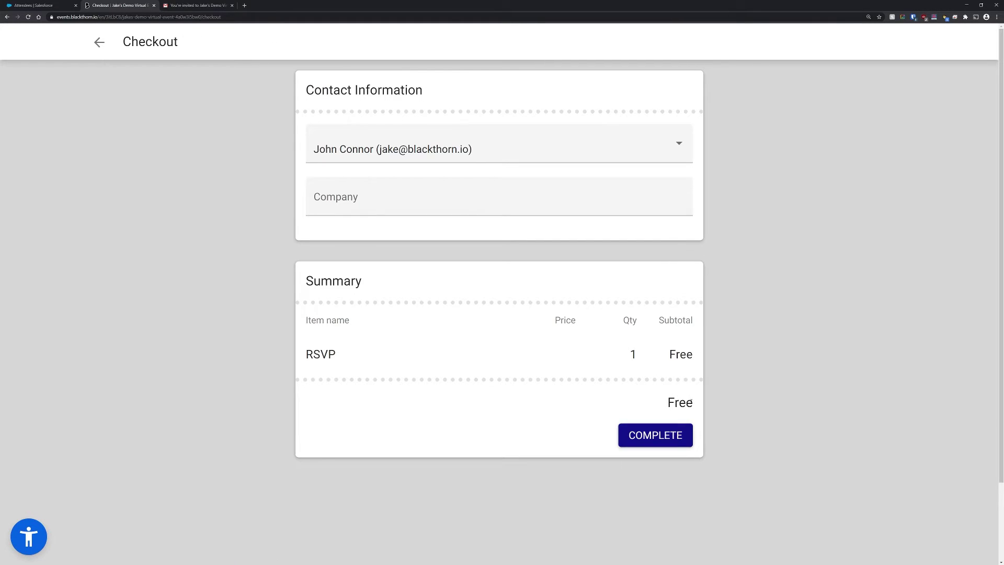
click(660, 435)
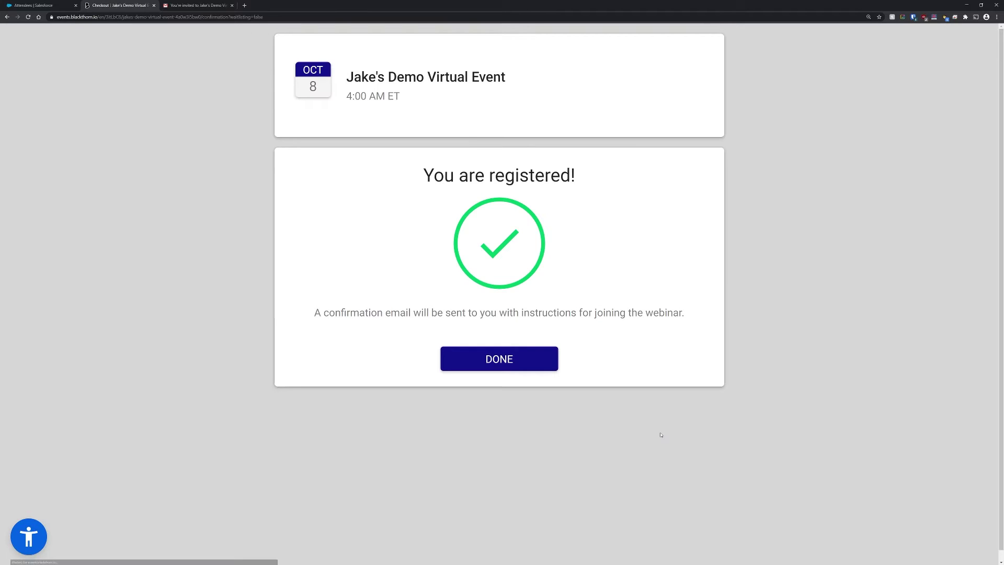
Step: Confirm the invited attendee's attendance, redeem the RSVP item, and complete the free checkout
click(481, 361)
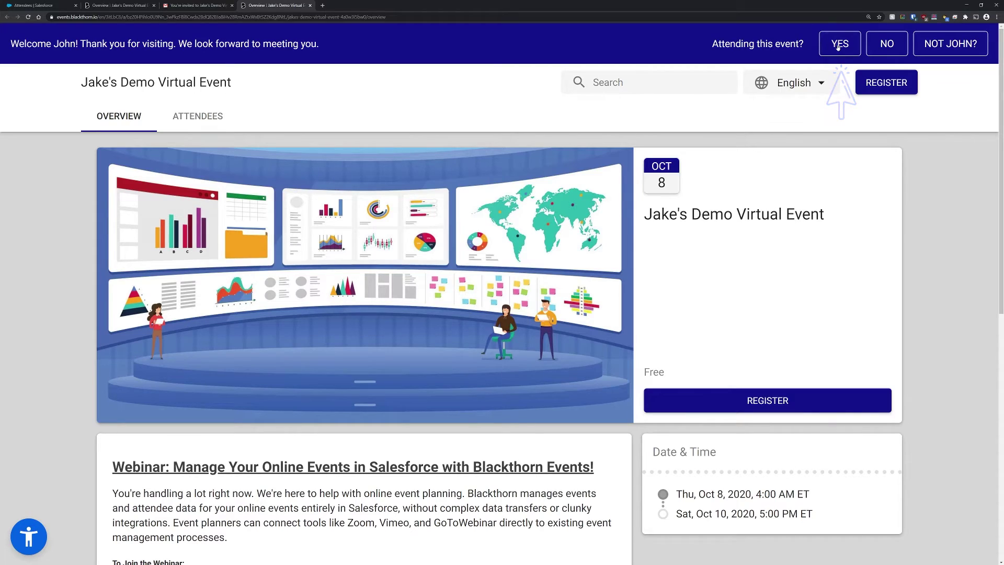
click(838, 46)
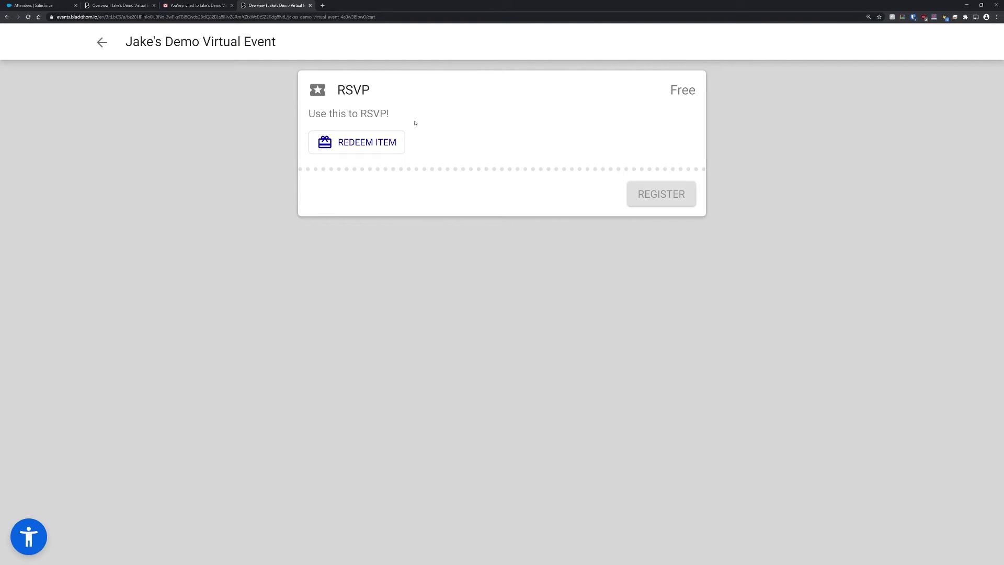
click(364, 142)
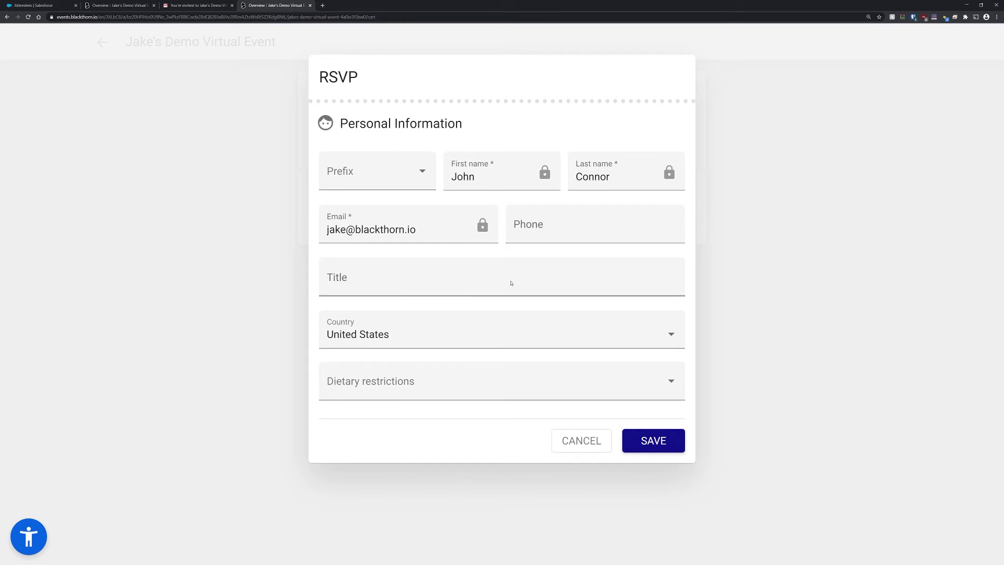
click(657, 447)
click(673, 258)
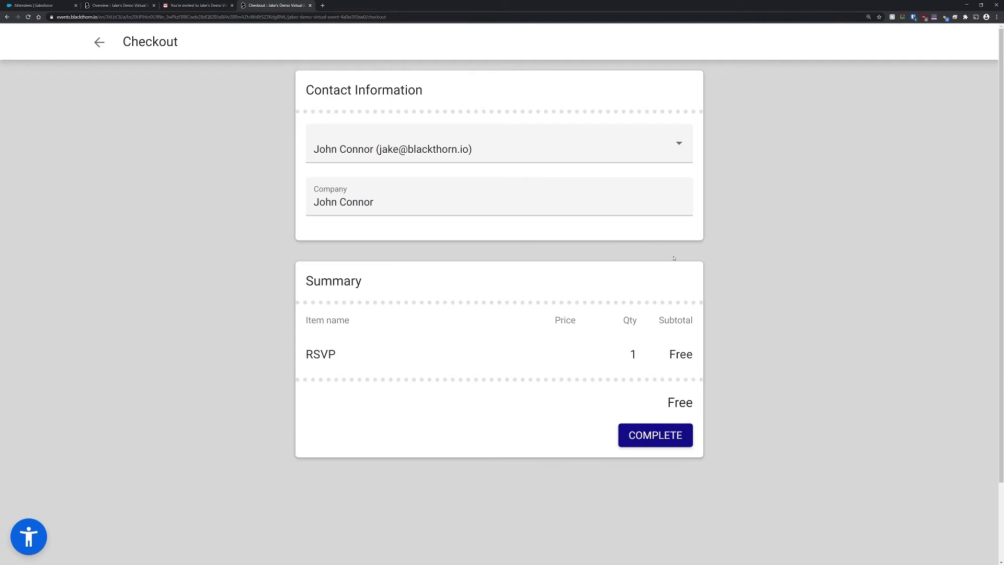
click(678, 436)
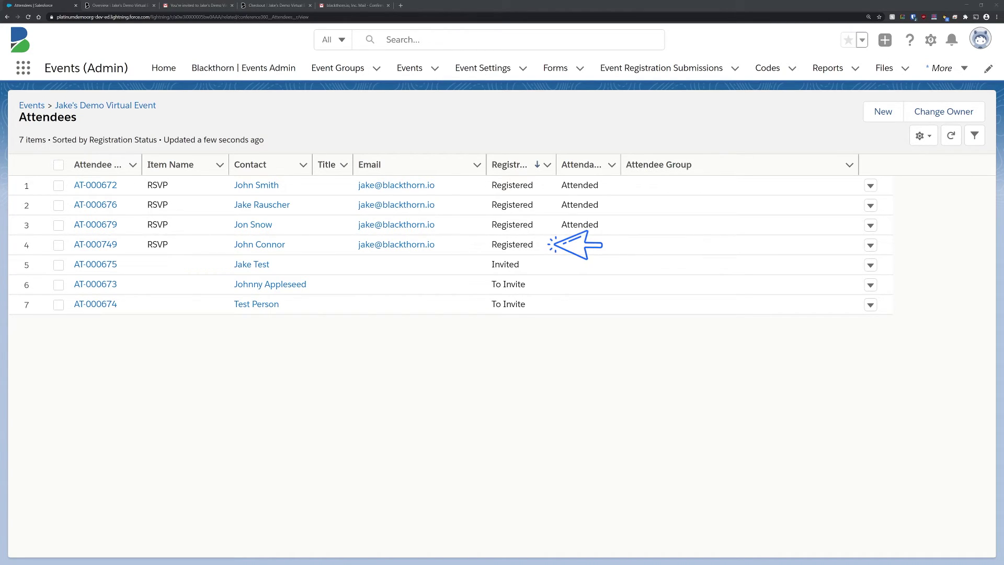
Step: Open the Gmail confirmation email and join the event's video stream
click(350, 5)
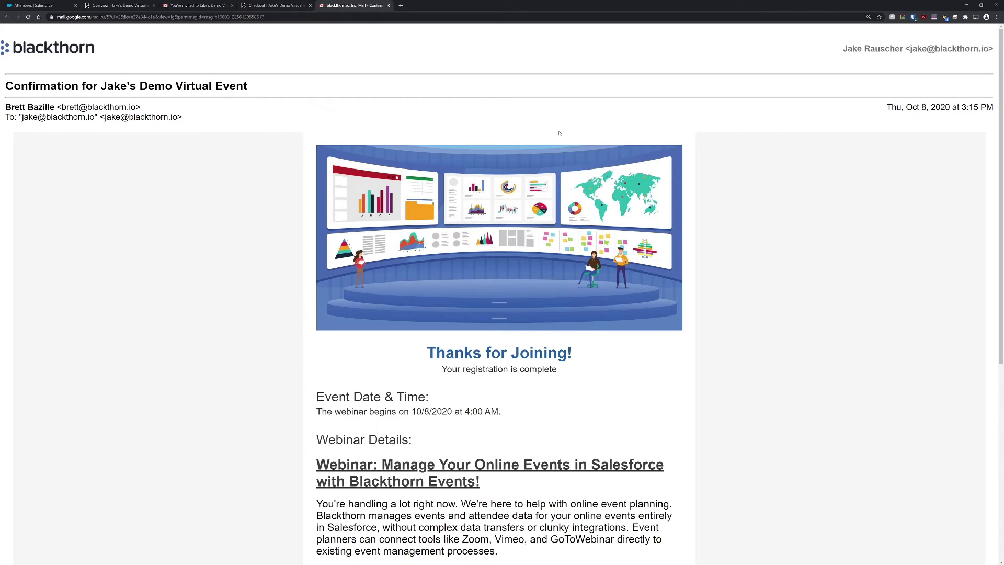
scroll(1001, 184, down, 3)
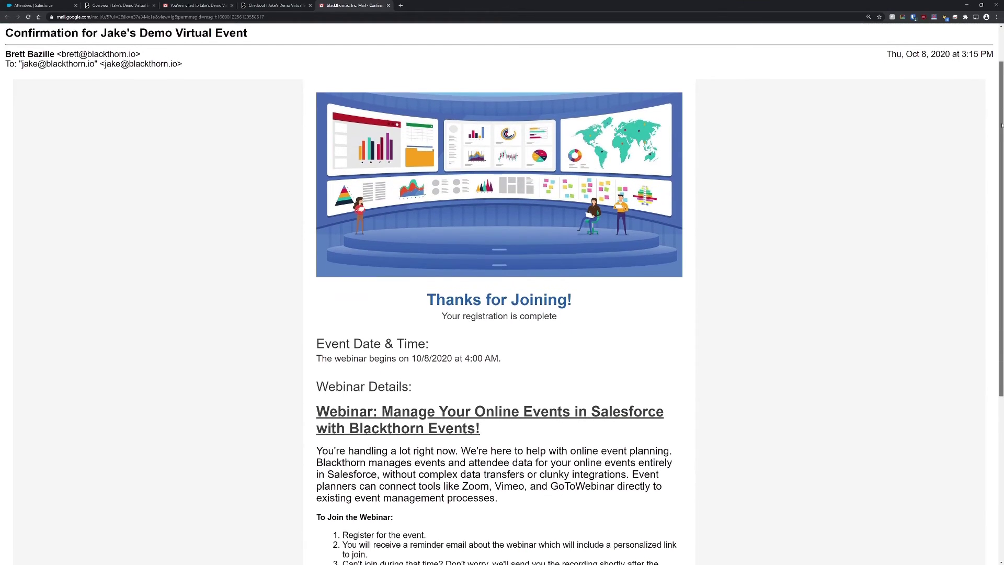
drag(1001, 184, 994, 284)
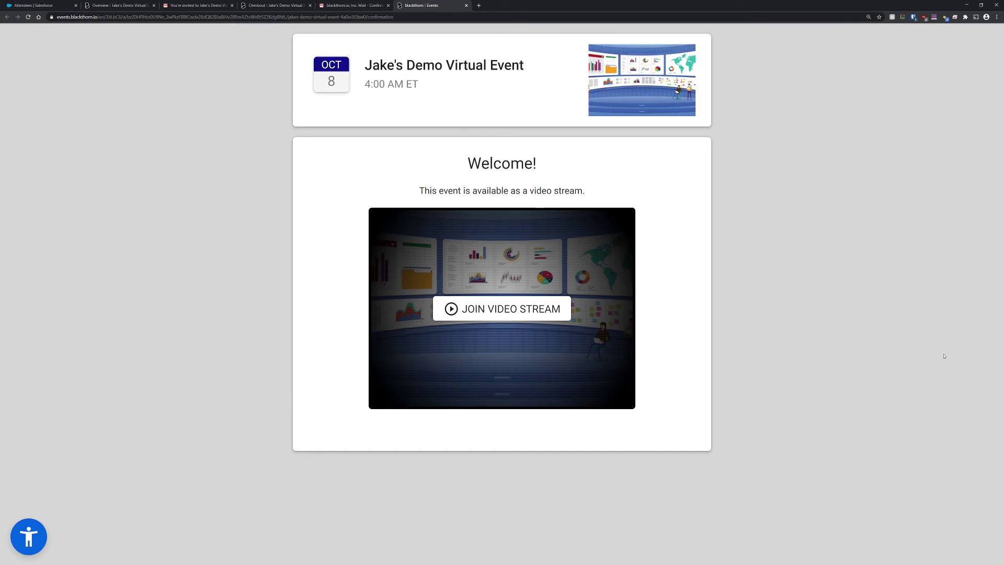
click(502, 308)
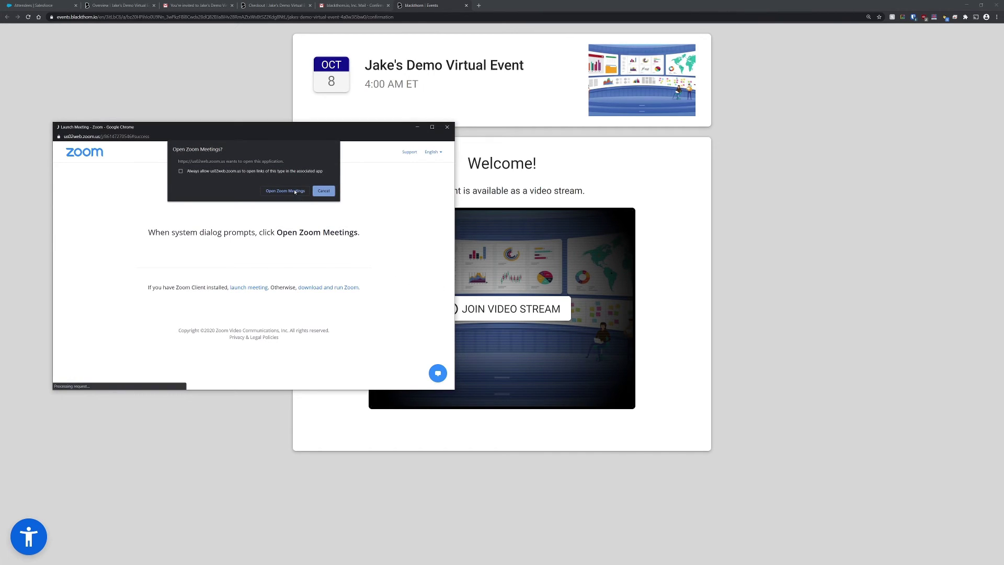
Step: Switch back to the event's Attendees list to check the test attendee's Registered and Attended status
click(63, 3)
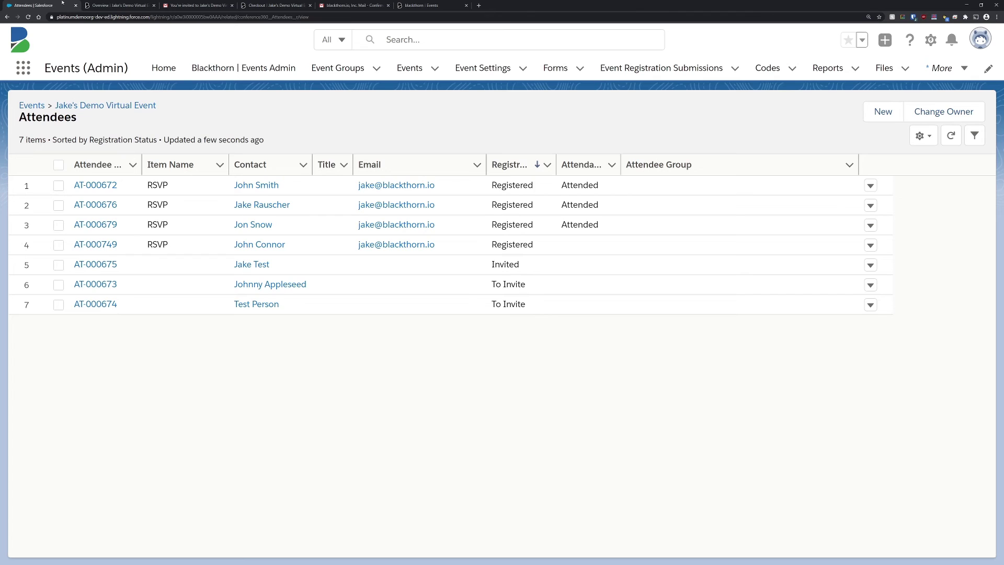